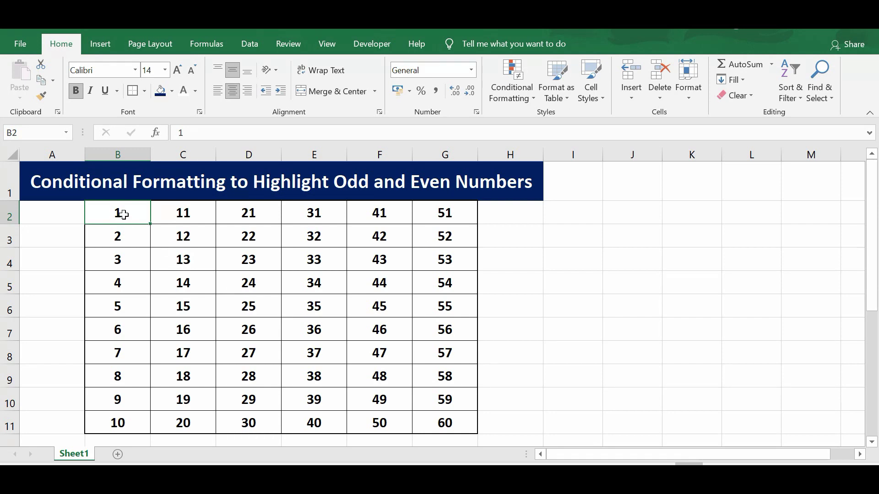
- Select cell B2 as the starting cell for the rule
{"action": "left_click_drag", "start_coordinate": [123, 214], "coordinate": [424, 416]}
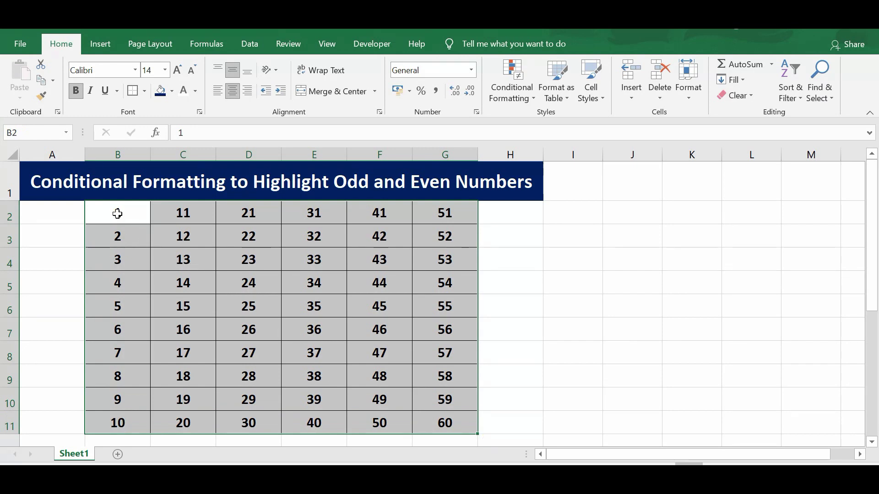
{"action": "left_click_drag", "start_coordinate": [117, 214], "coordinate": [428, 420]}
{"action": "left_click", "coordinate": [115, 214]}
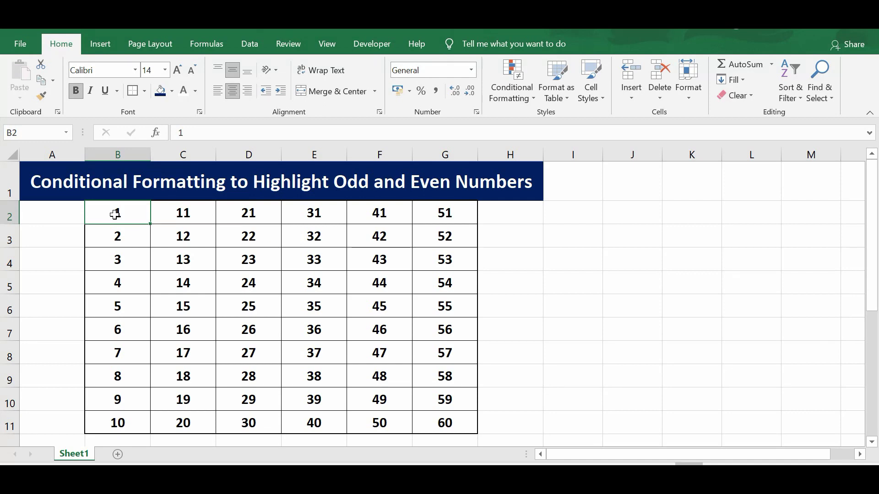
- Start a new conditional formatting rule that uses a formula to choose cells
{"action": "left_click", "coordinate": [511, 90]}
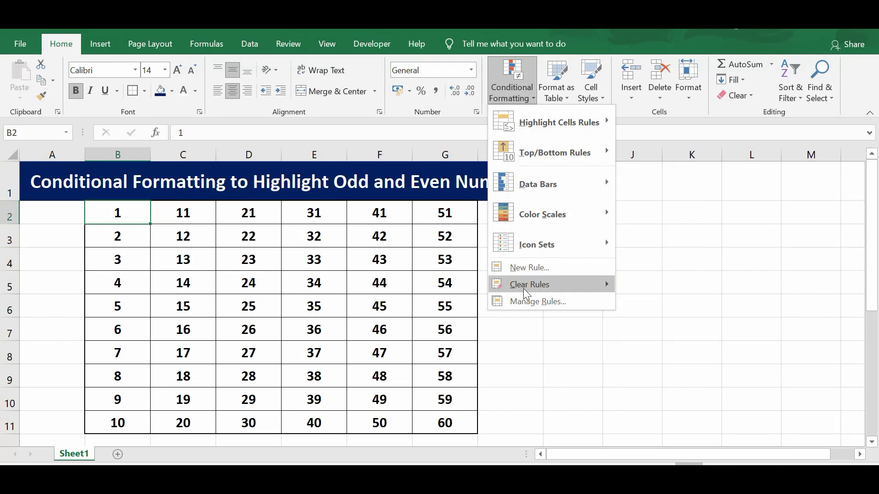
{"action": "mouse_move", "coordinate": [524, 285]}
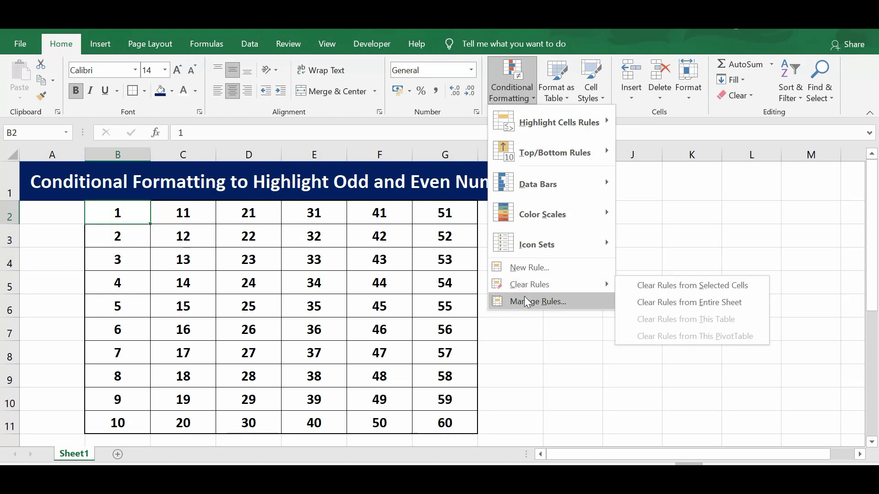
{"action": "left_click", "coordinate": [523, 269]}
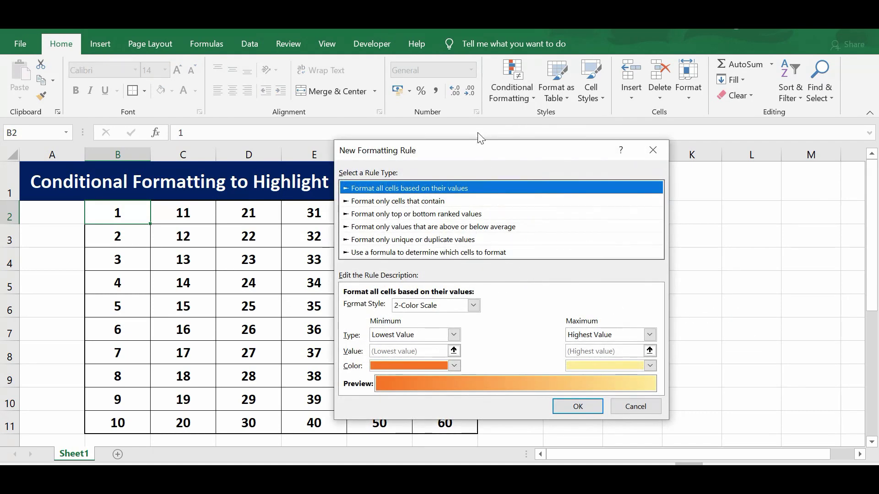
{"action": "left_click_drag", "start_coordinate": [481, 152], "coordinate": [623, 156]}
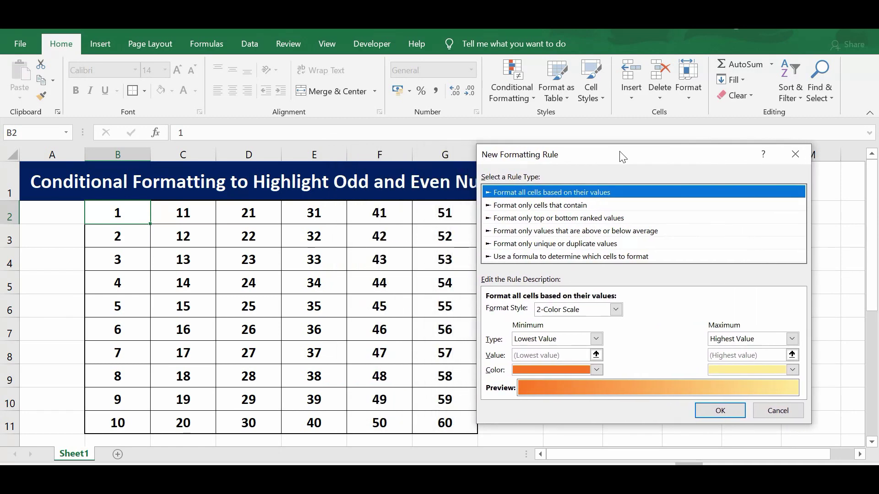
{"action": "left_click", "coordinate": [533, 257]}
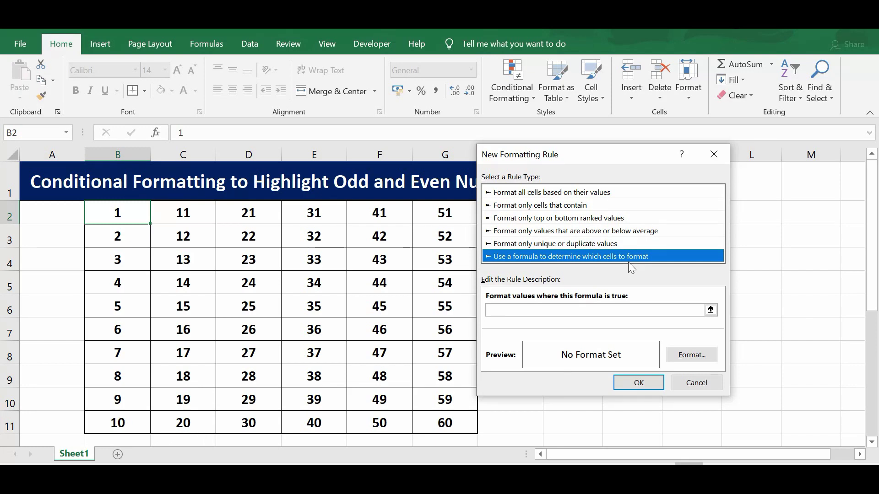
- Enter =ISODD(B2) as the condition, removing the $ signs so B2 is relative
{"action": "left_click", "coordinate": [502, 310]}
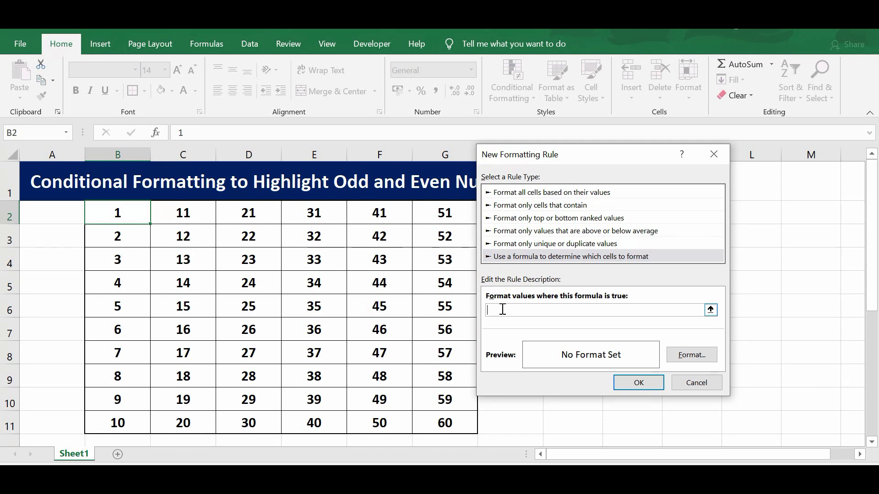
{"action": "type", "text": "=ISODD("}
{"action": "left_click", "coordinate": [123, 214]}
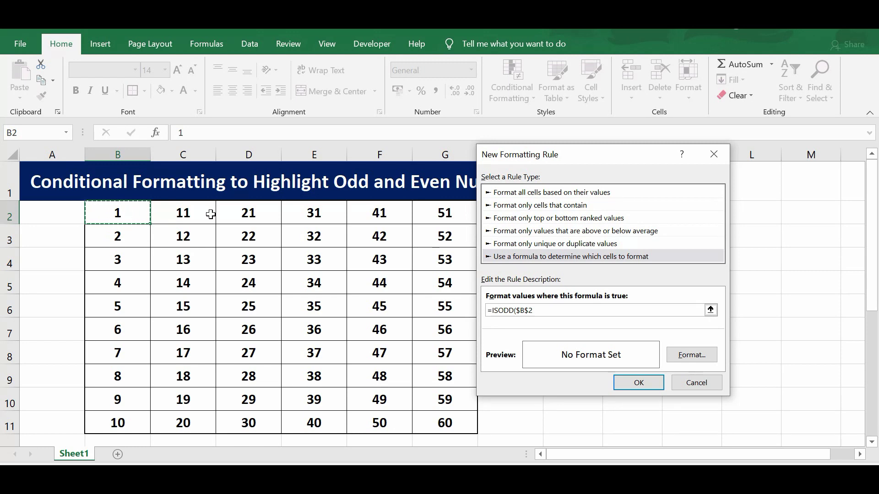
{"action": "type", "text": ")"}
{"action": "left_click", "coordinate": [530, 311]}
{"action": "key", "text": "BackSpace"}
{"action": "left_click", "coordinate": [520, 310]}
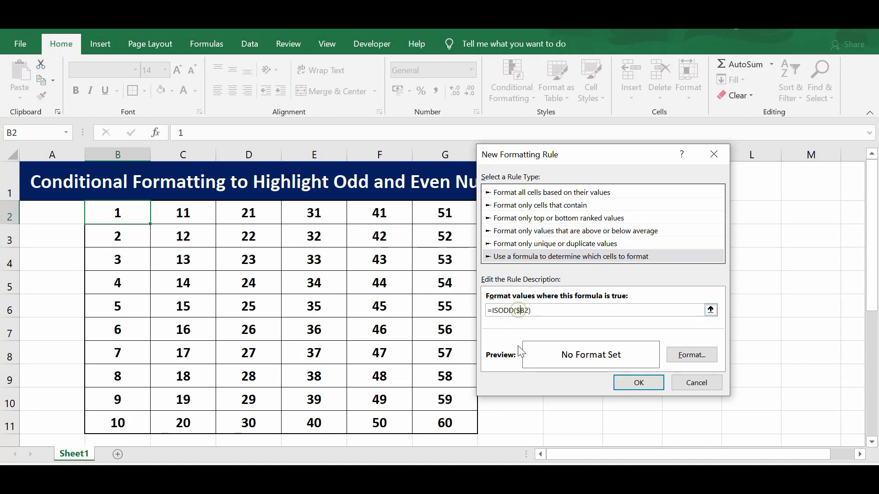
{"action": "key", "text": "BackSpace"}
{"action": "left_click", "coordinate": [539, 309]}
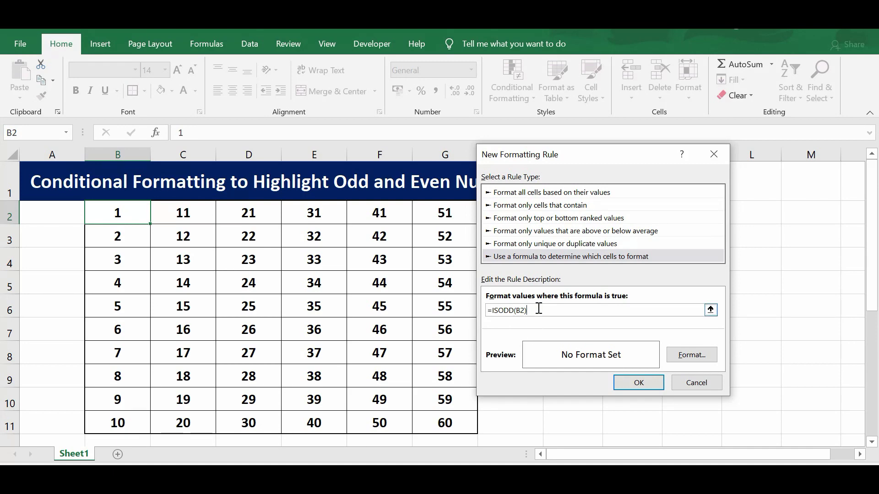
- Set a yellow fill as the odd-number rule's format in Format Cells
{"action": "left_click", "coordinate": [688, 361]}
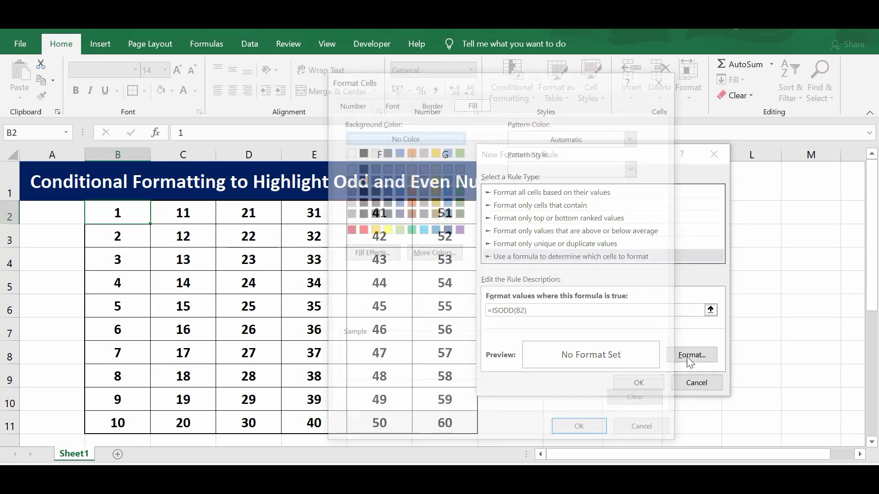
{"action": "left_click_drag", "start_coordinate": [519, 81], "coordinate": [649, 93]}
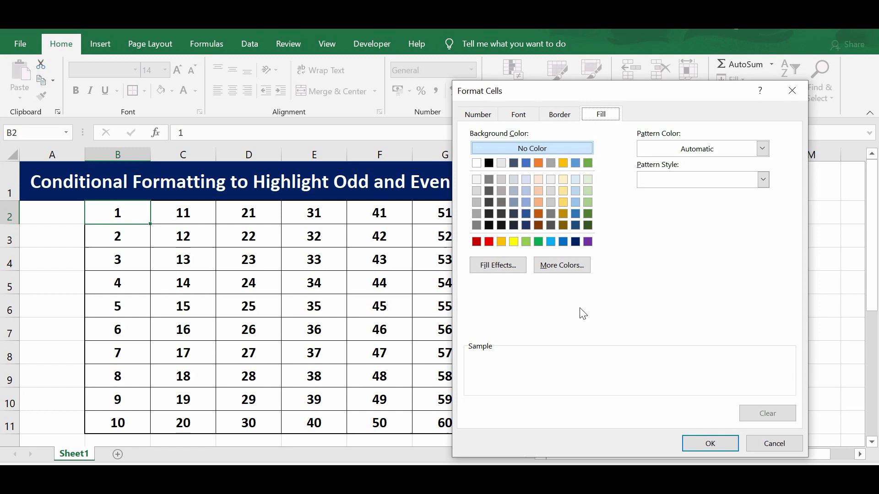
{"action": "left_click", "coordinate": [513, 242]}
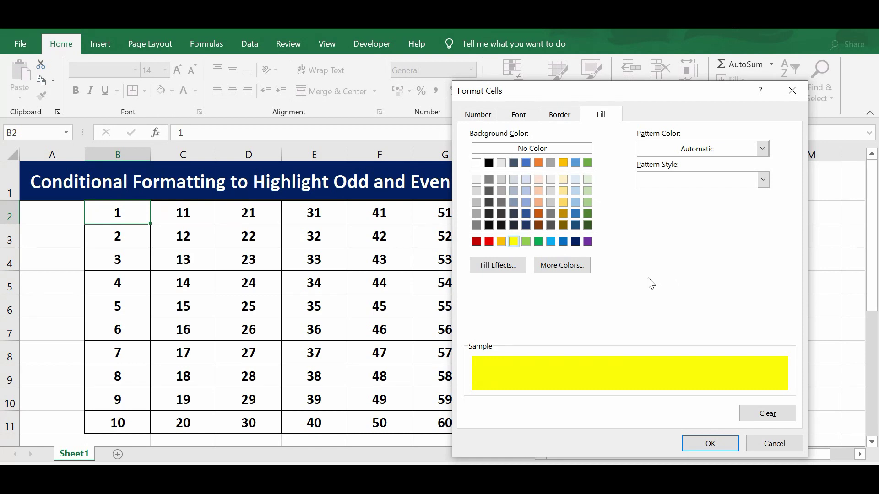
{"action": "left_click", "coordinate": [709, 444]}
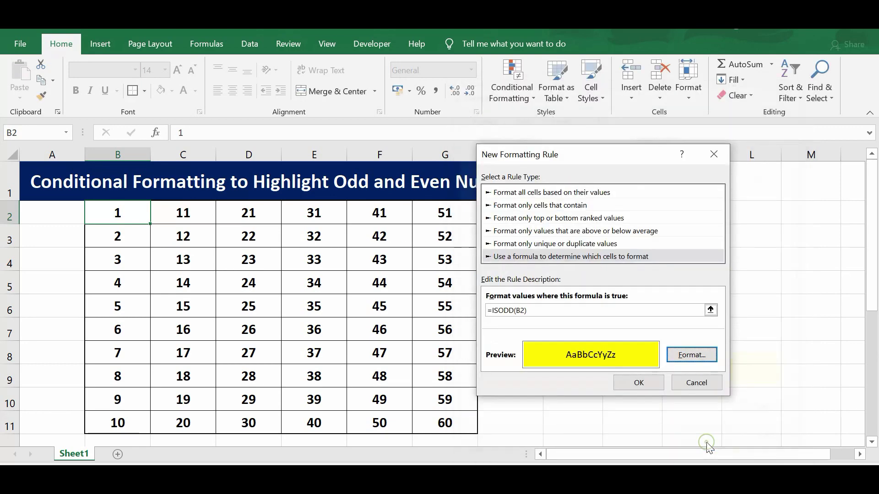
- Save the ISODD rule so B2 turns yellow, copy B2, and select B2:G11
{"action": "left_click", "coordinate": [643, 388]}
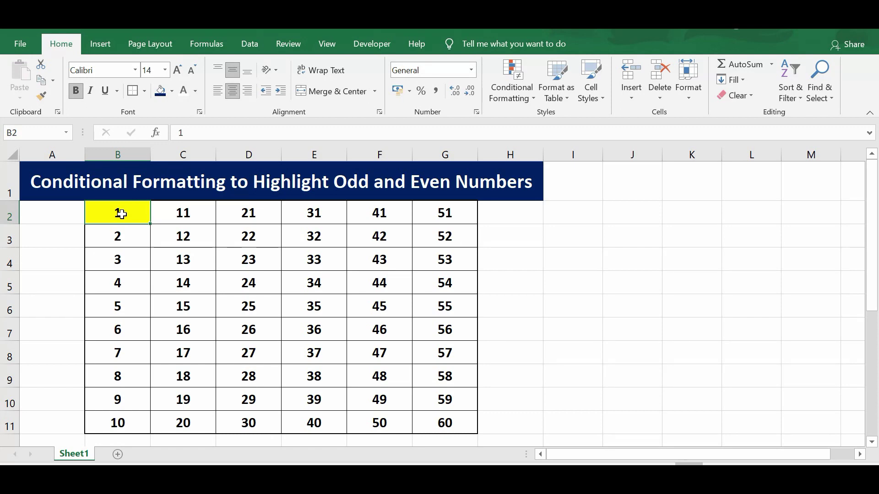
{"action": "key", "text": "ctrl+c"}
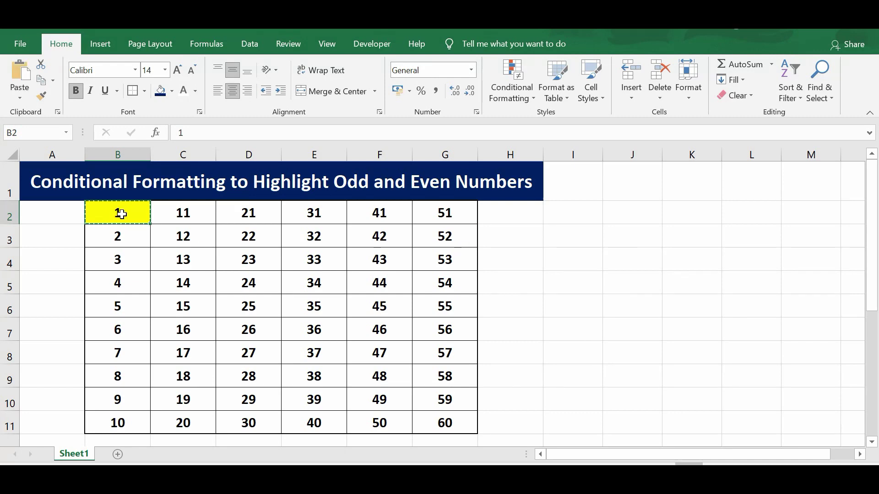
{"action": "left_click_drag", "start_coordinate": [124, 214], "coordinate": [428, 418]}
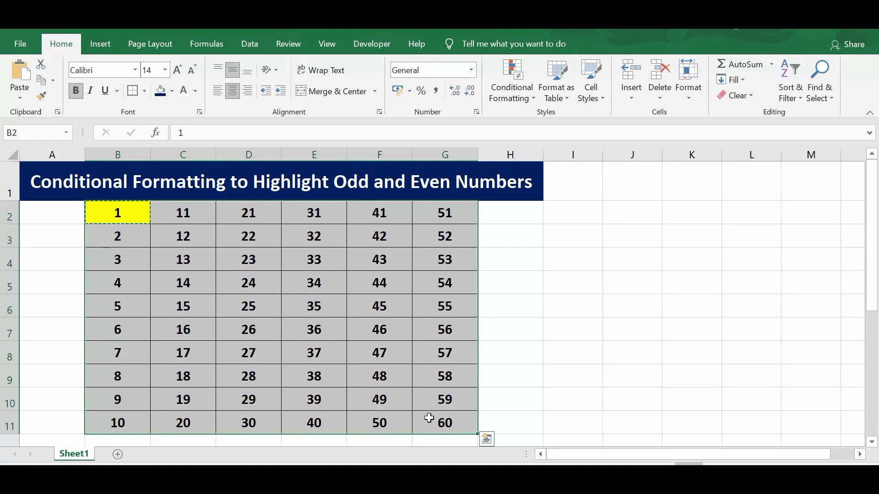
- Paste only B2's formats across B2:G11 with Paste Special, then reselect the grid
{"action": "right_click", "coordinate": [382, 379]}
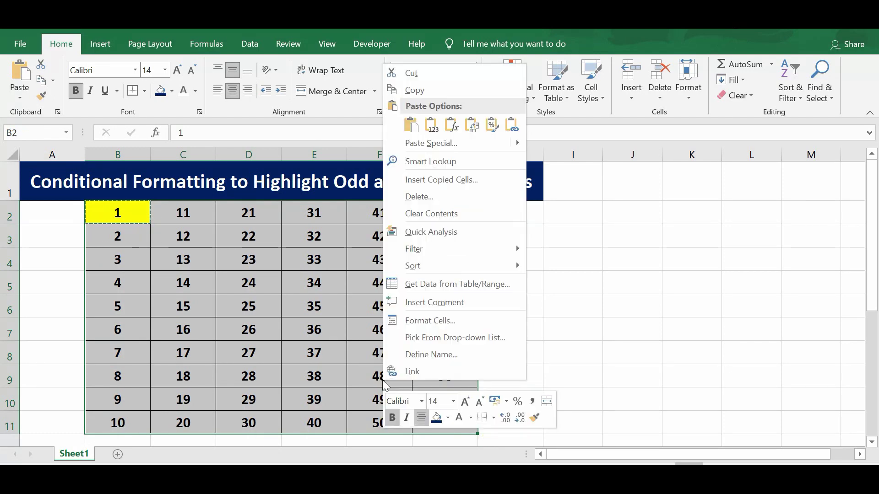
{"action": "left_click", "coordinate": [415, 142]}
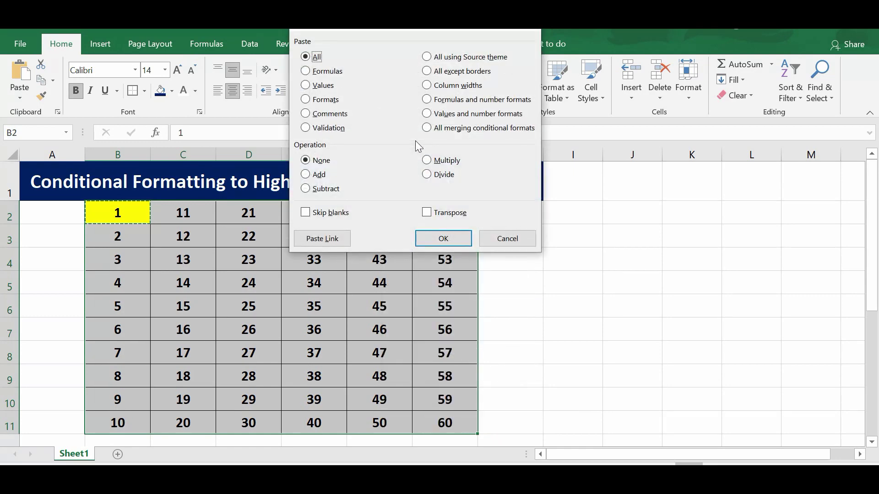
{"action": "left_click_drag", "start_coordinate": [407, 21], "coordinate": [415, 98]}
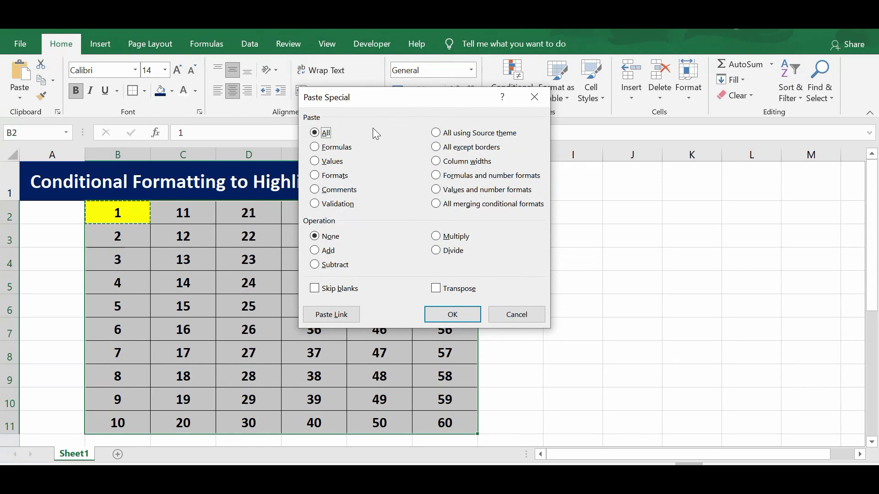
{"action": "left_click", "coordinate": [319, 183]}
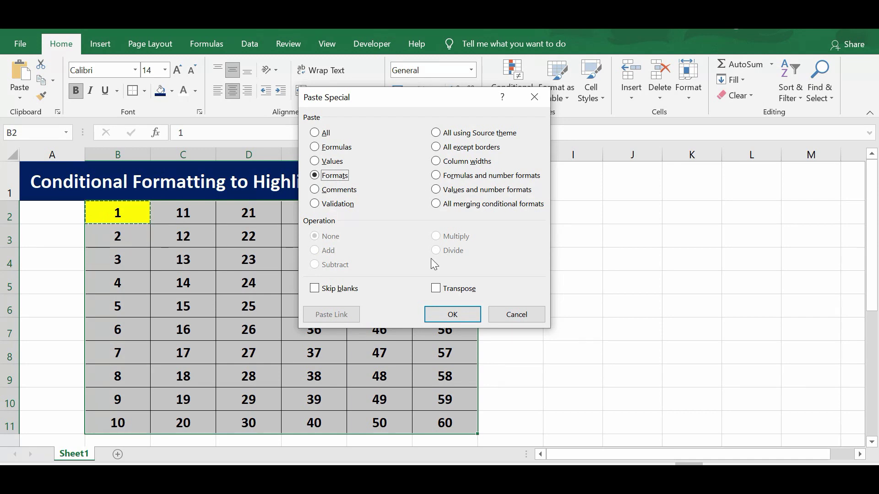
{"action": "left_click", "coordinate": [447, 316]}
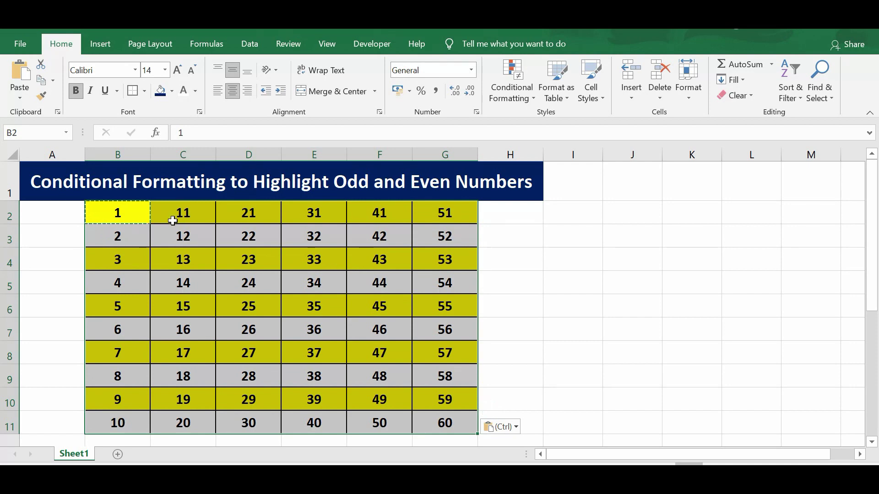
{"action": "left_click_drag", "start_coordinate": [121, 212], "coordinate": [236, 289]}
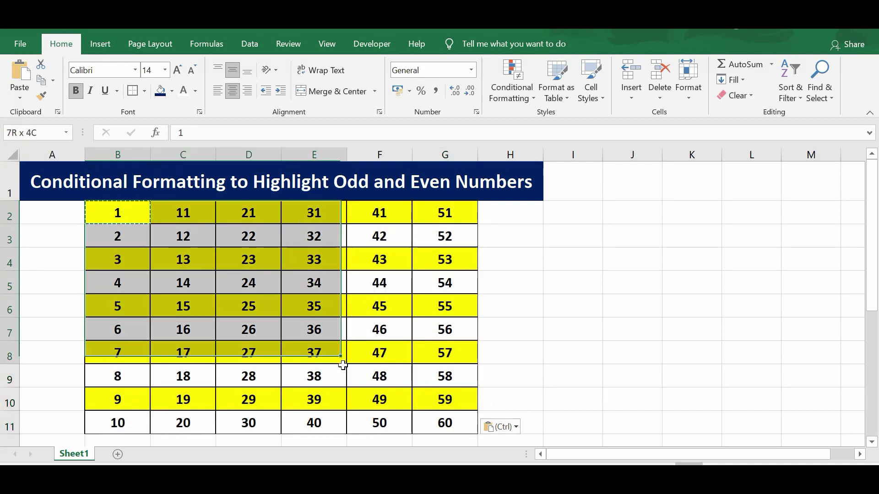
{"action": "left_click_drag", "start_coordinate": [343, 365], "coordinate": [424, 416]}
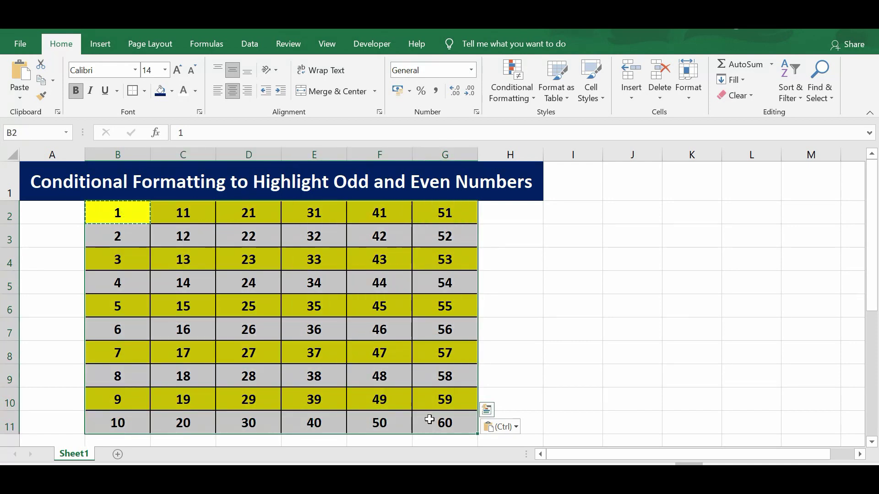
- Change C3 from 12 to 13 so it turns yellow, then move to D3
{"action": "key", "text": "Escape"}
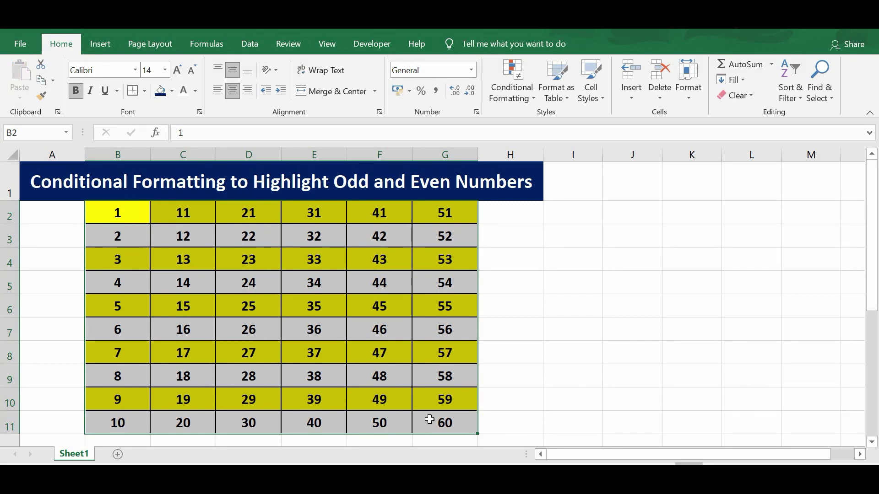
{"action": "left_click", "coordinate": [200, 237]}
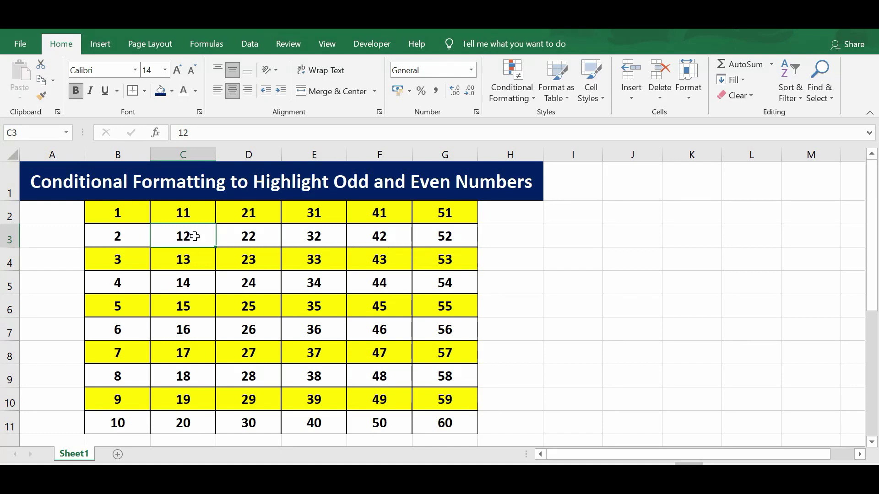
{"action": "type", "text": "13"}
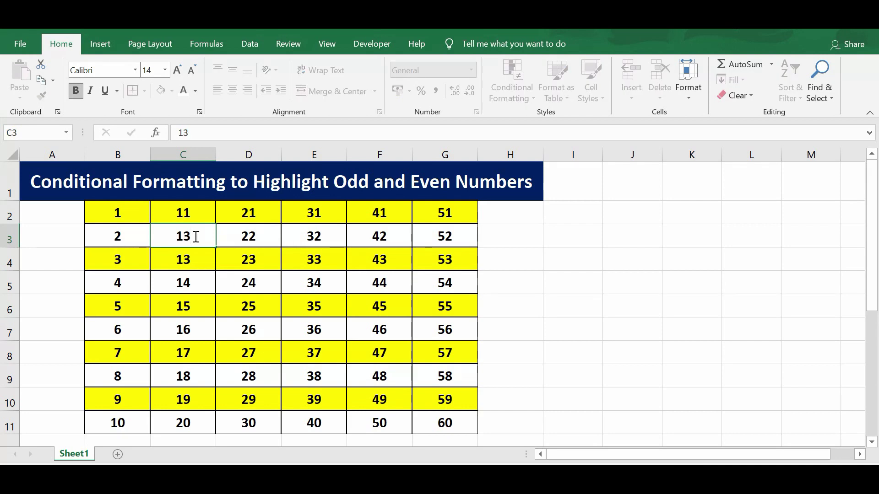
{"action": "key", "text": "Return"}
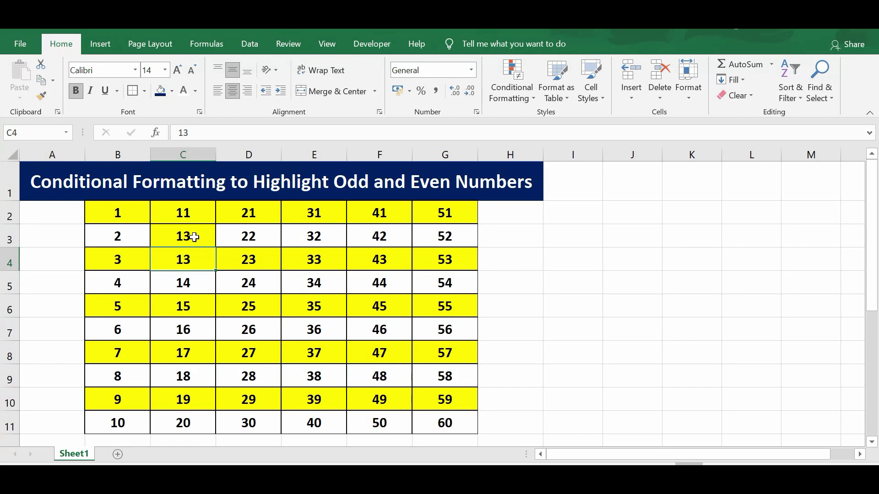
{"action": "left_click", "coordinate": [256, 236]}
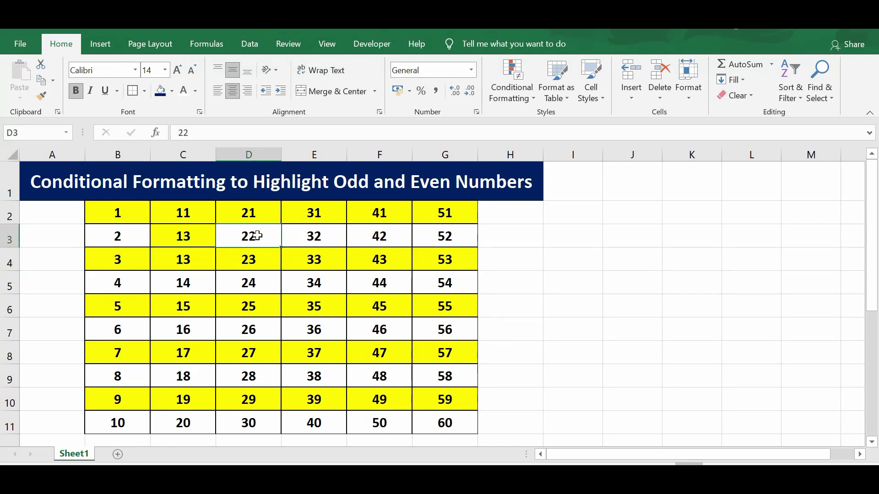
- Start a second formula-based conditional formatting rule for cell B2
{"action": "left_click", "coordinate": [121, 216]}
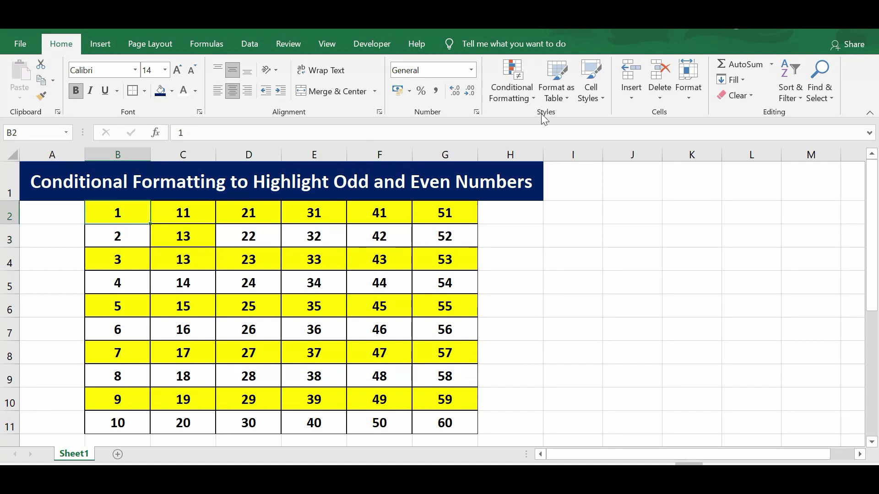
{"action": "left_click", "coordinate": [518, 91]}
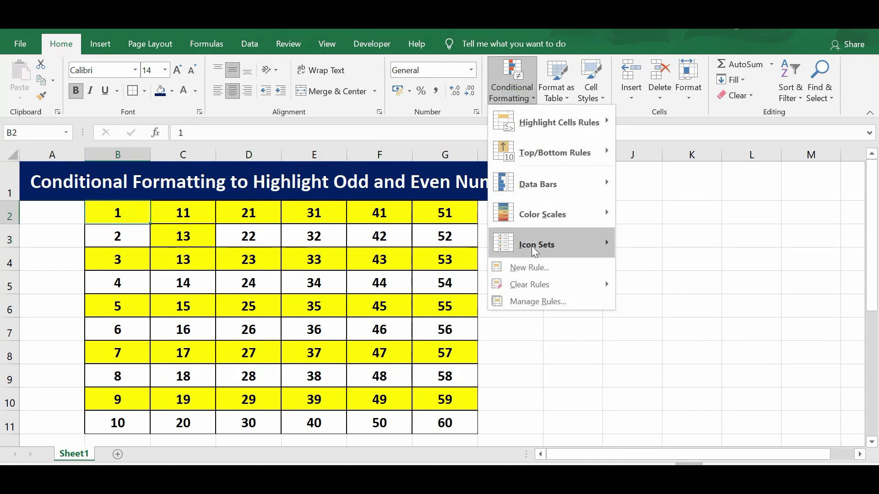
{"action": "left_click", "coordinate": [533, 268]}
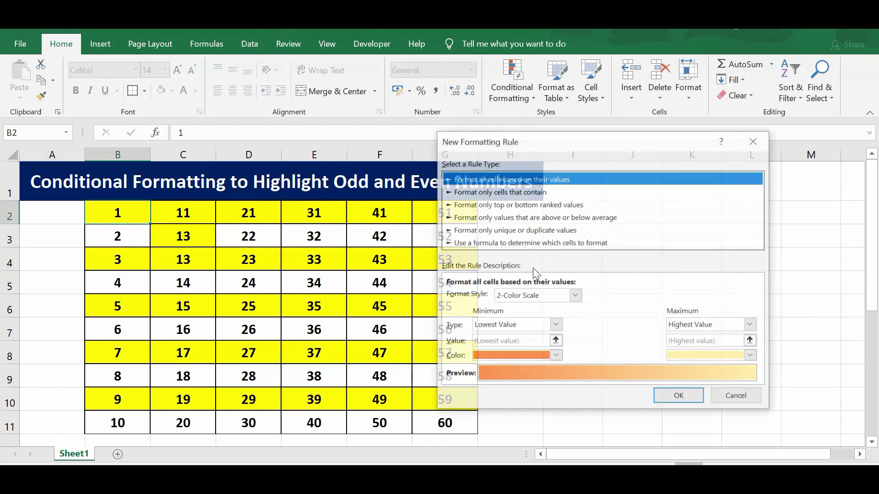
{"action": "left_click_drag", "start_coordinate": [586, 141], "coordinate": [629, 139]}
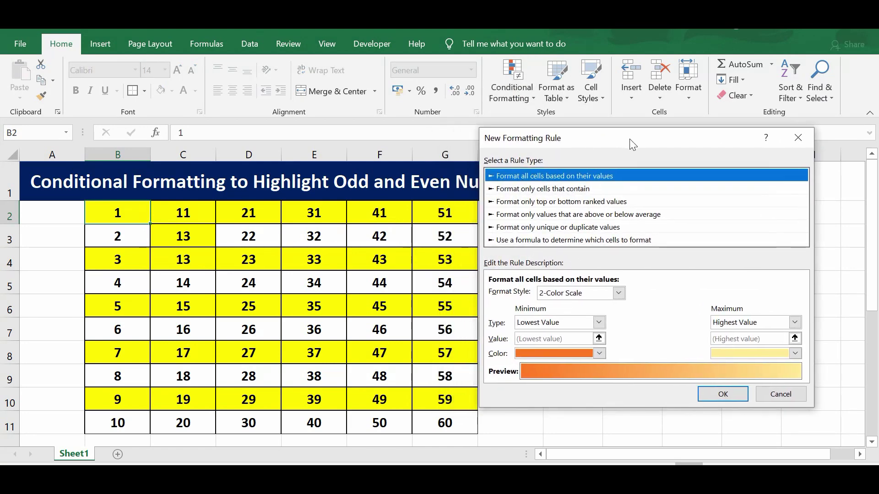
{"action": "left_click", "coordinate": [535, 241]}
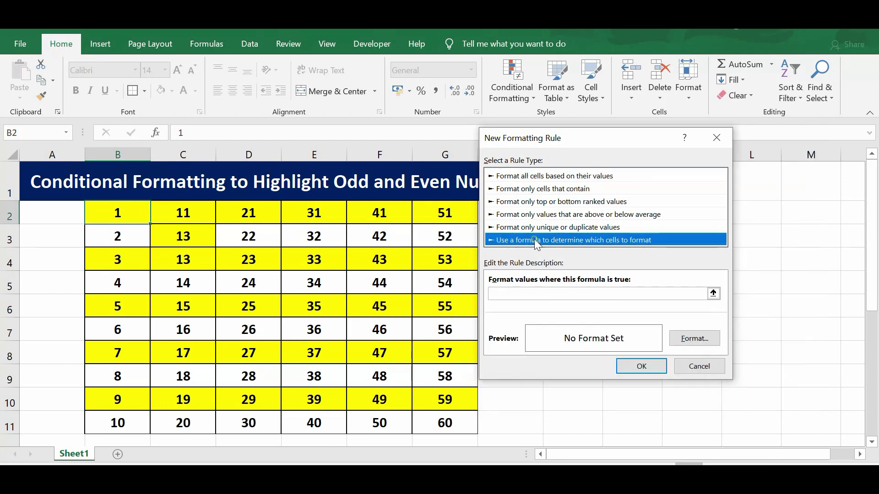
- Enter =isodd(B2)=FALSE as the condition and bring up its format settings
{"action": "left_click", "coordinate": [520, 294]}
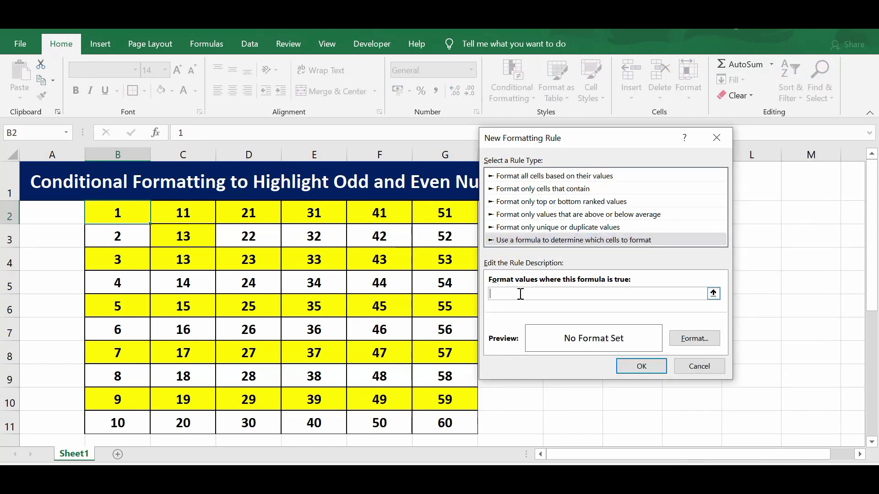
{"action": "type", "text": "=isodd(B2)=FALSE"}
{"action": "left_click", "coordinate": [694, 340]}
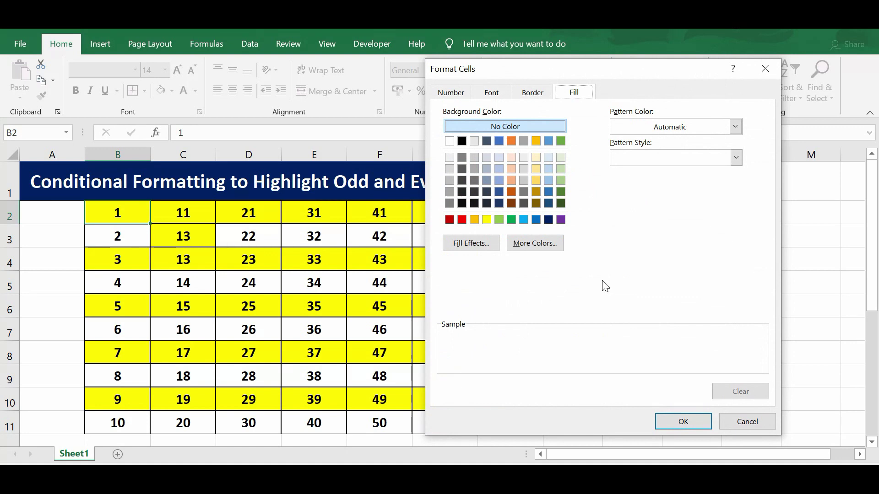
- Pick a green fill and save the =ISODD(B2)=FALSE rule
{"action": "left_click", "coordinate": [512, 221]}
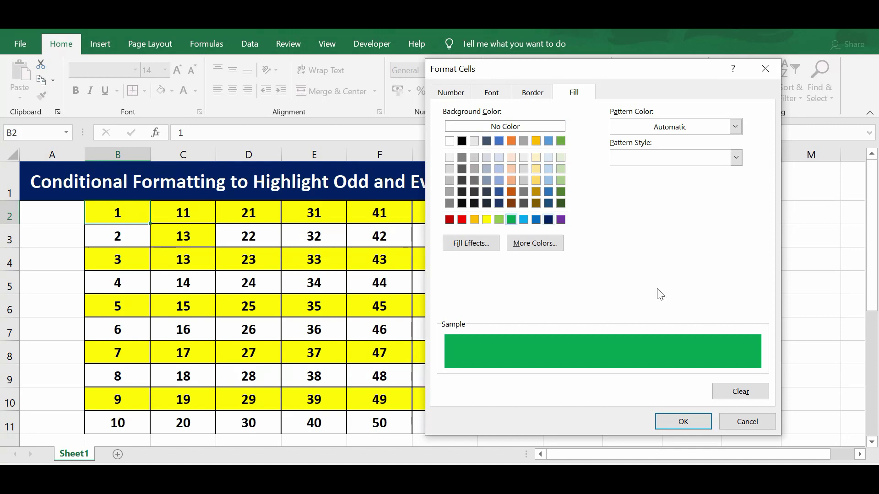
{"action": "left_click", "coordinate": [676, 424]}
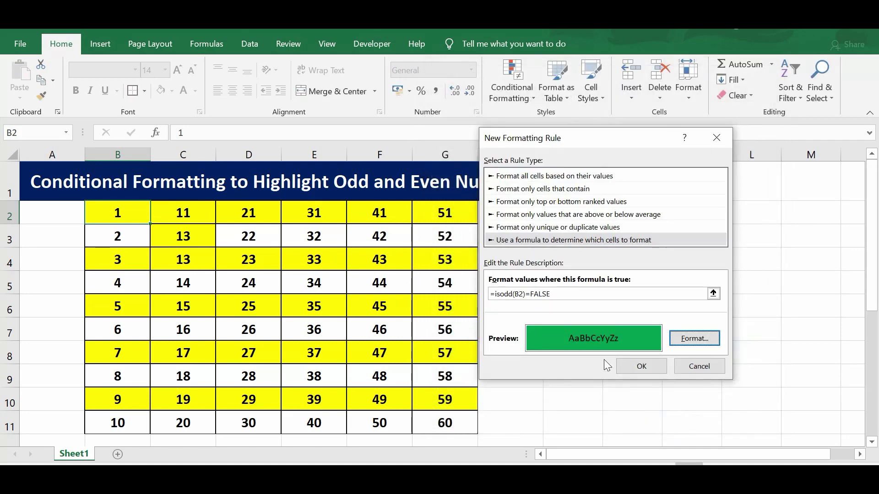
{"action": "left_click", "coordinate": [638, 365]}
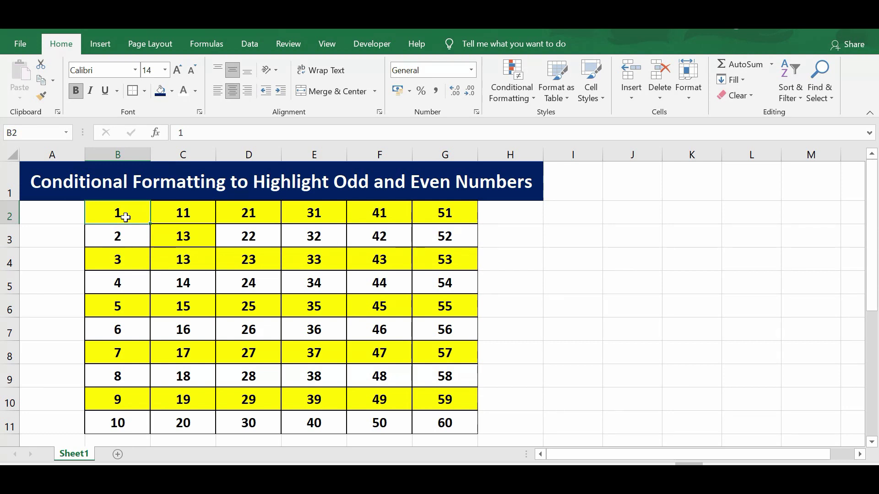
- Copy B2 and paste only its formats over B2:G11 so even numbers turn green
{"action": "key", "text": "ctrl+c"}
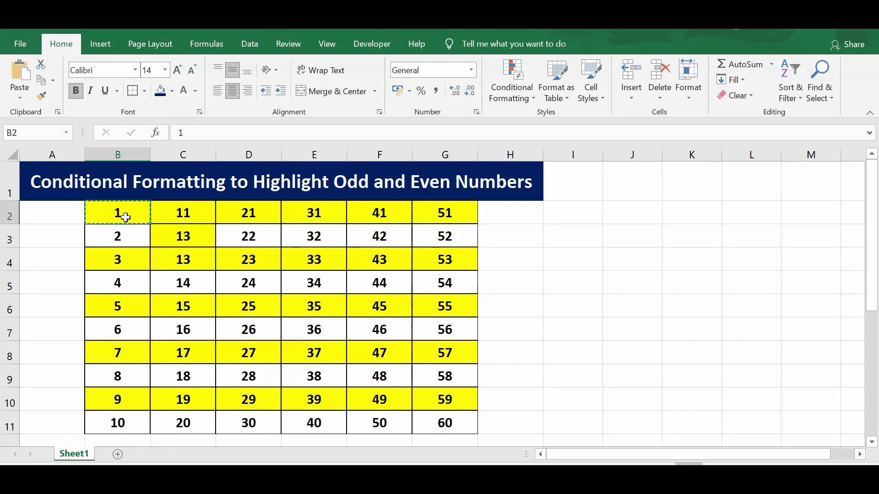
{"action": "left_click_drag", "start_coordinate": [142, 219], "coordinate": [429, 420]}
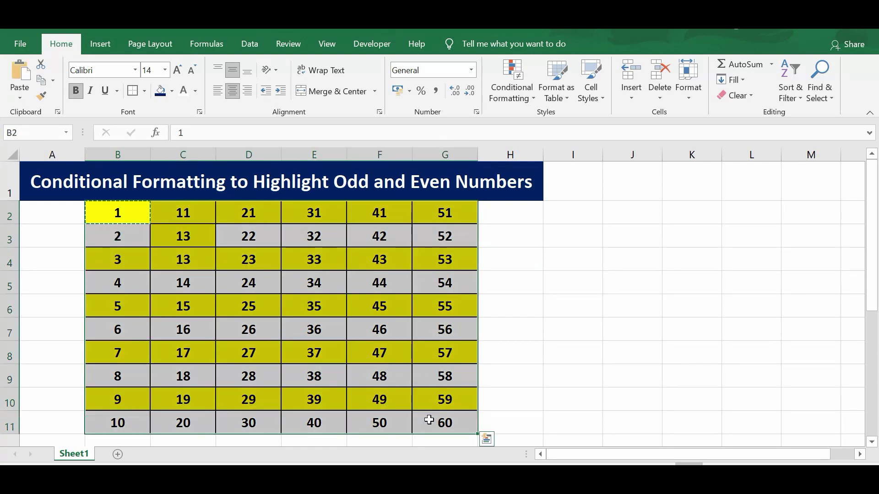
{"action": "right_click", "coordinate": [334, 336]}
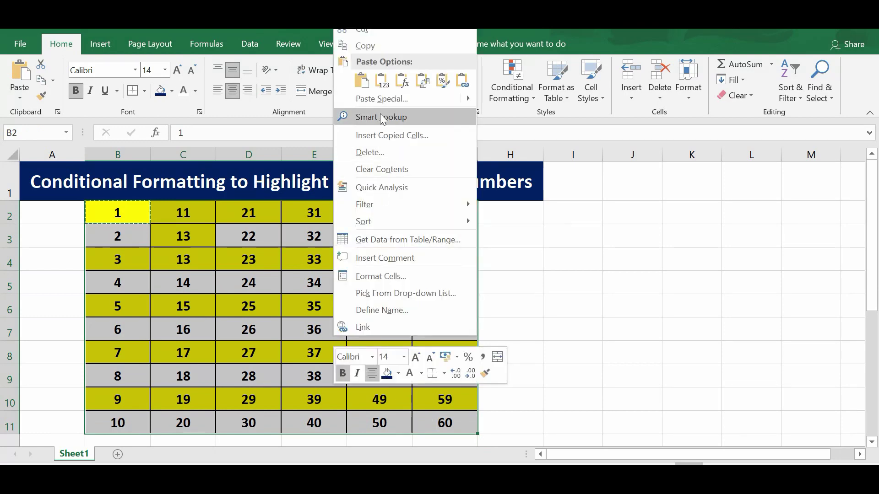
{"action": "left_click", "coordinate": [375, 98]}
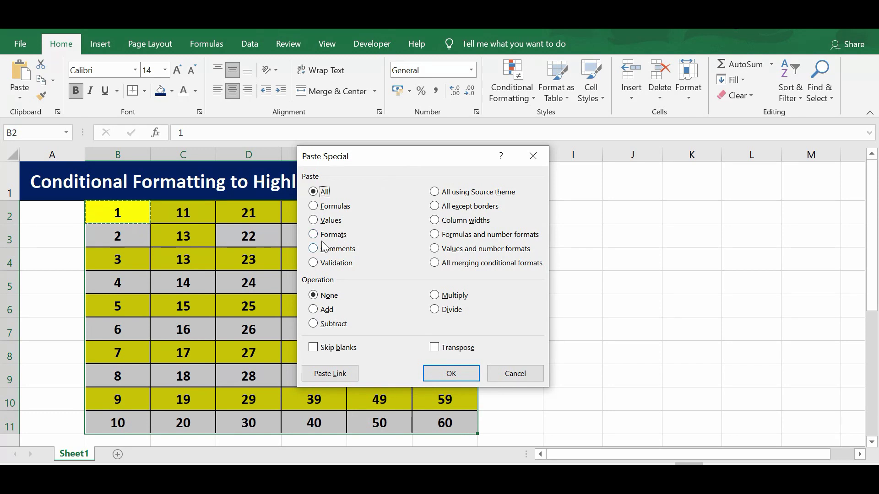
{"action": "left_click", "coordinate": [314, 235]}
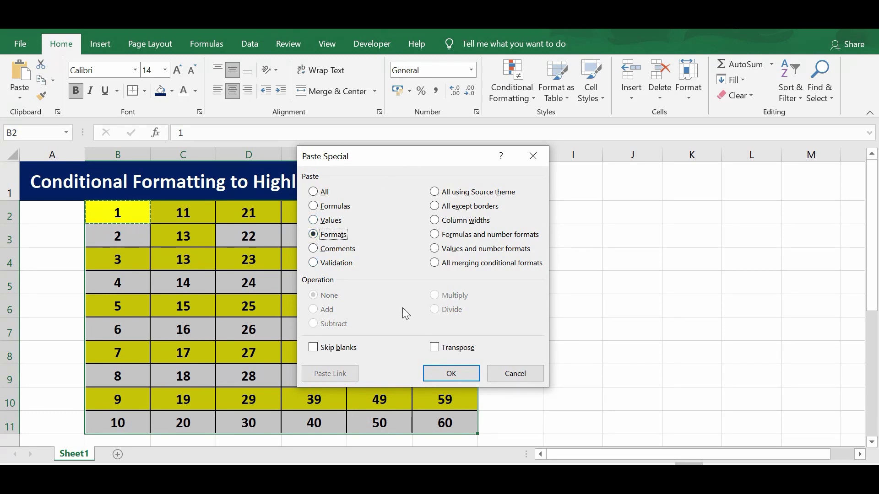
{"action": "left_click", "coordinate": [450, 373]}
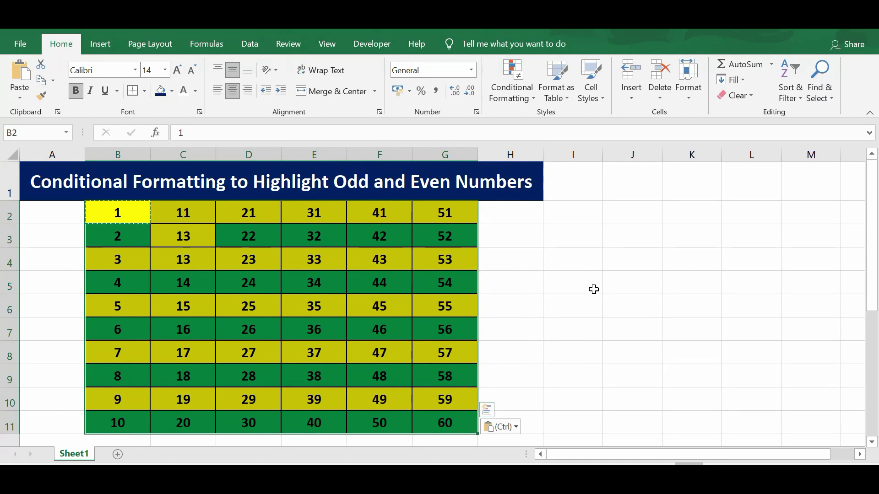
- Change D6 from 25 to 26 so it turns green, then return to B2
{"action": "key", "text": "Escape"}
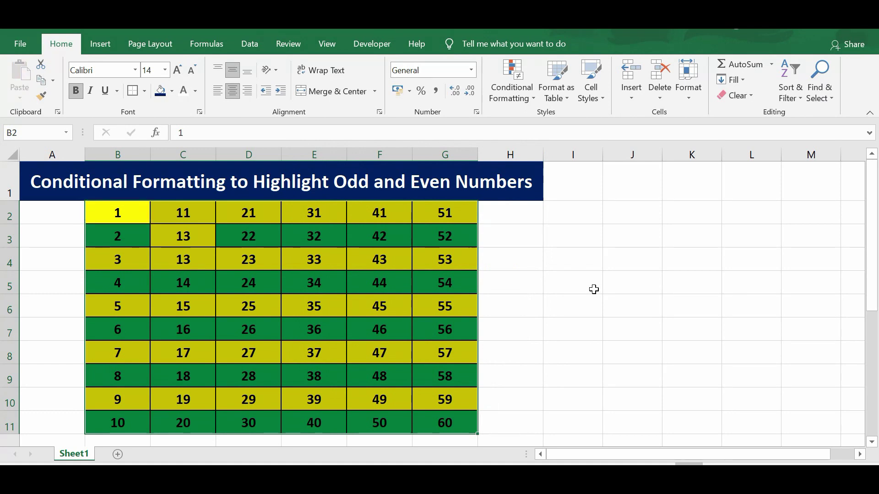
{"action": "left_click", "coordinate": [251, 306]}
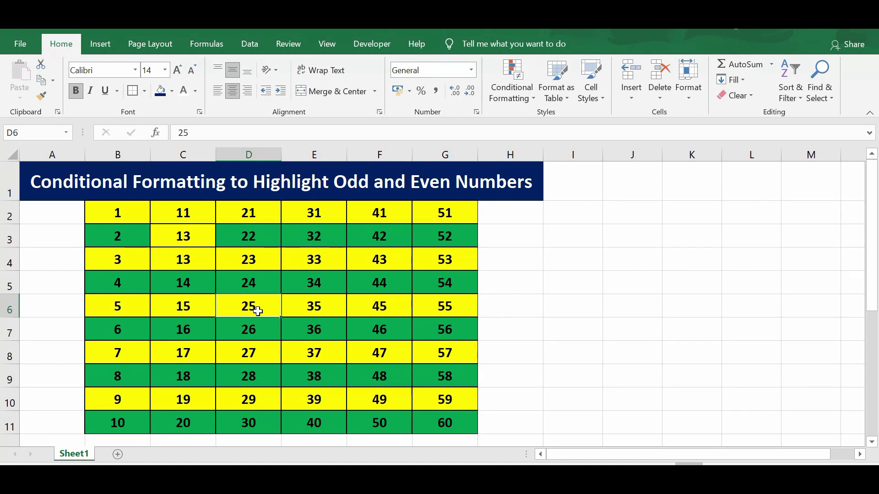
{"action": "type", "text": "26"}
{"action": "key", "text": "Return"}
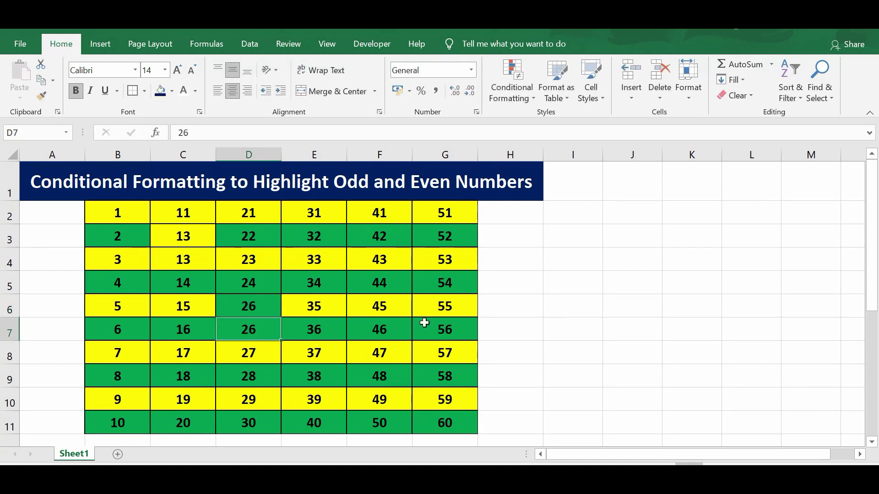
{"action": "left_click", "coordinate": [117, 215]}
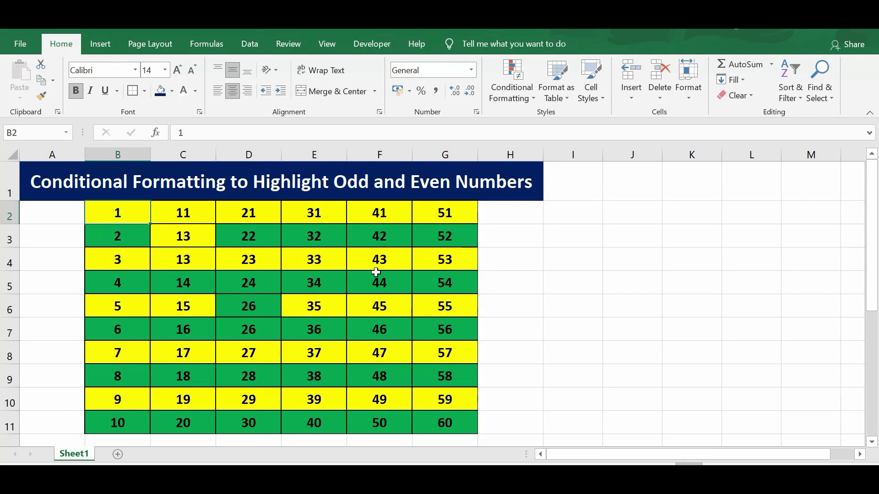